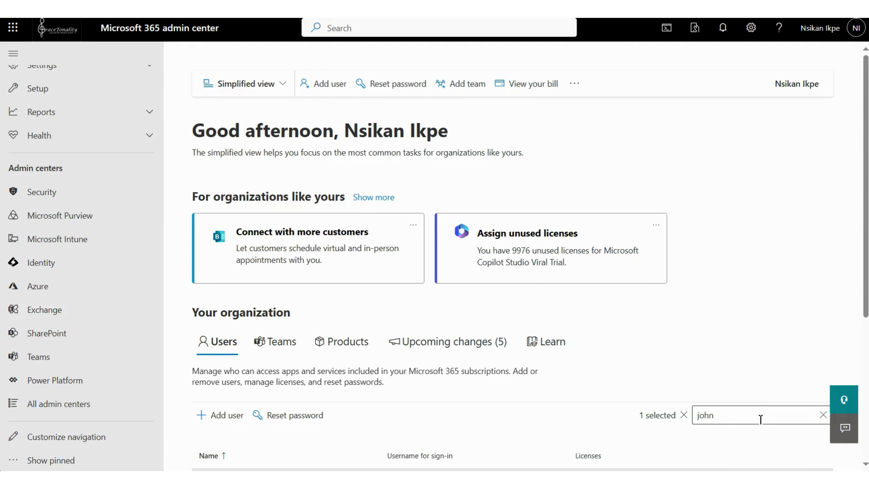
Switch from the Microsoft 365 admin center to the Teams admin center and dismiss the downloads error banner
{"action": "left_click", "coordinate": [831, 445]}
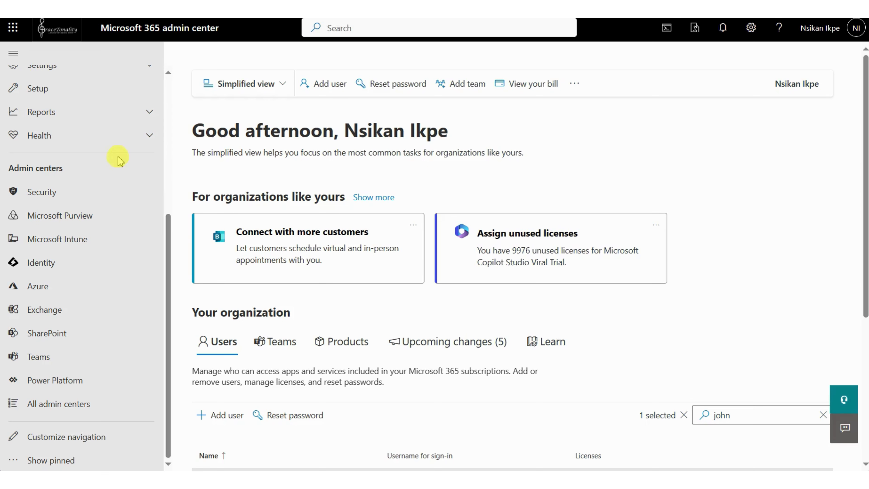
{"action": "scroll", "coordinate": [55, 178], "scroll_direction": "up", "scroll_amount": 5}
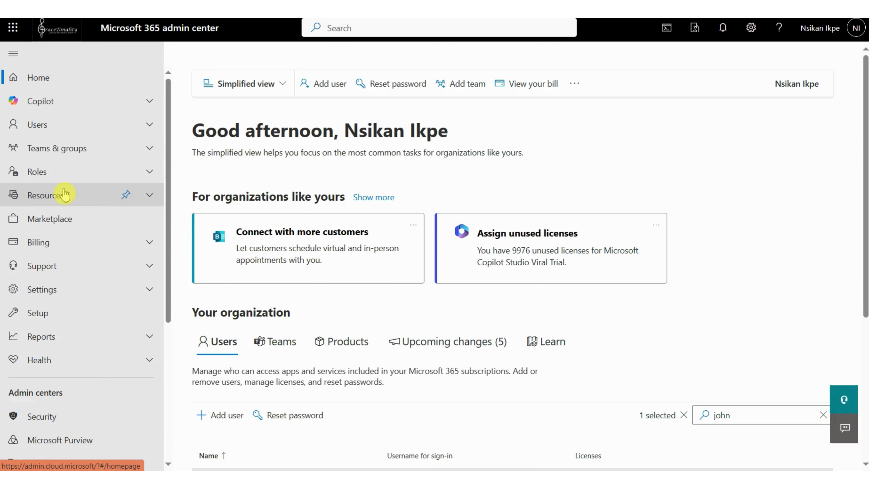
{"action": "scroll", "coordinate": [64, 195], "scroll_direction": "down", "scroll_amount": 3}
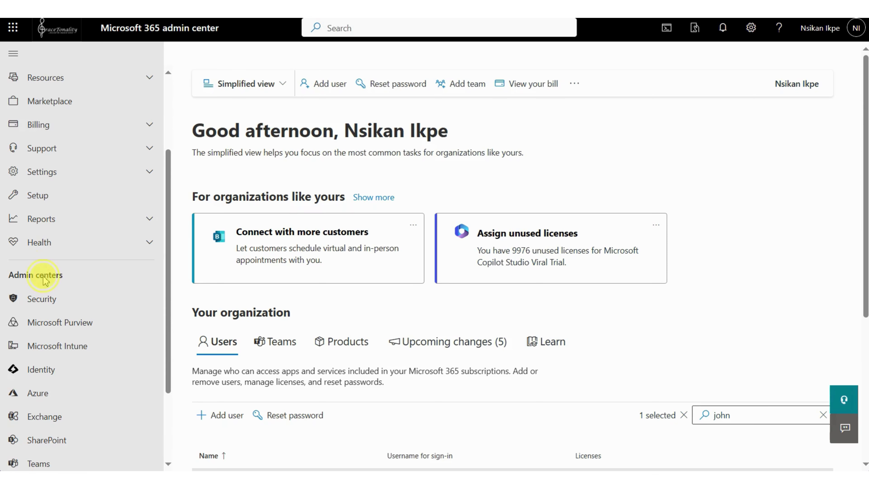
{"action": "scroll", "coordinate": [45, 279], "scroll_direction": "down", "scroll_amount": 3}
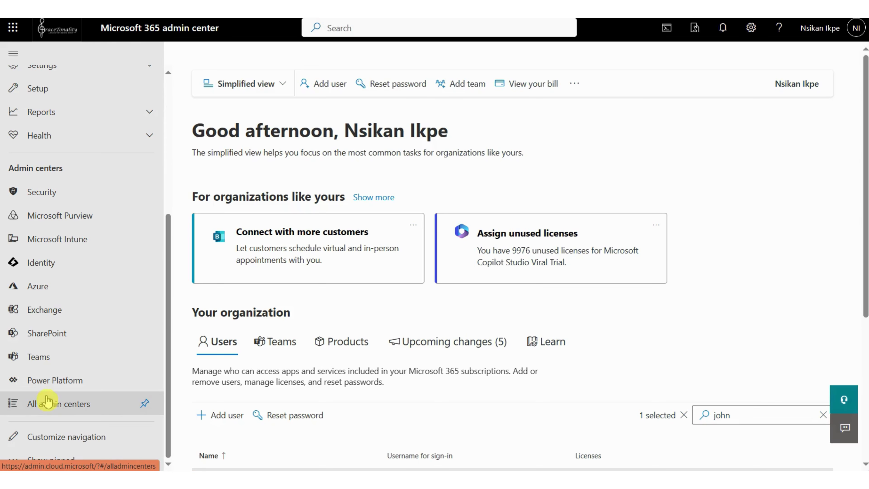
{"action": "left_click", "coordinate": [49, 403]}
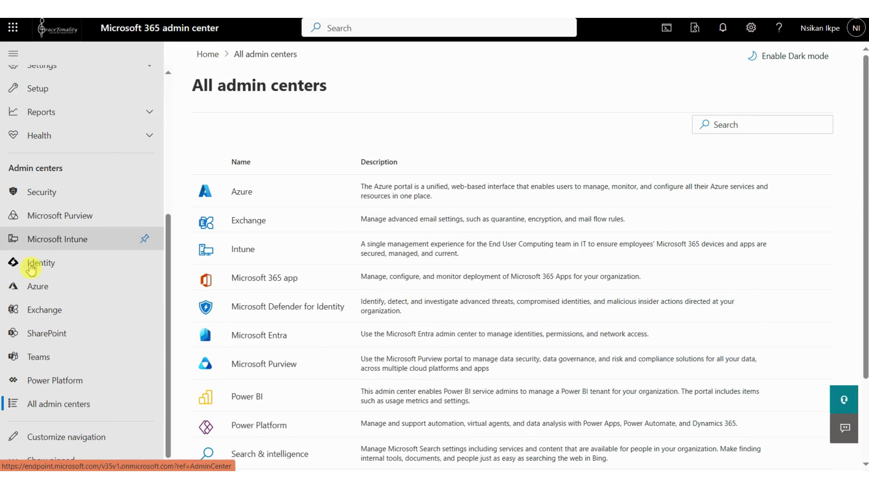
{"action": "left_click", "coordinate": [40, 365]}
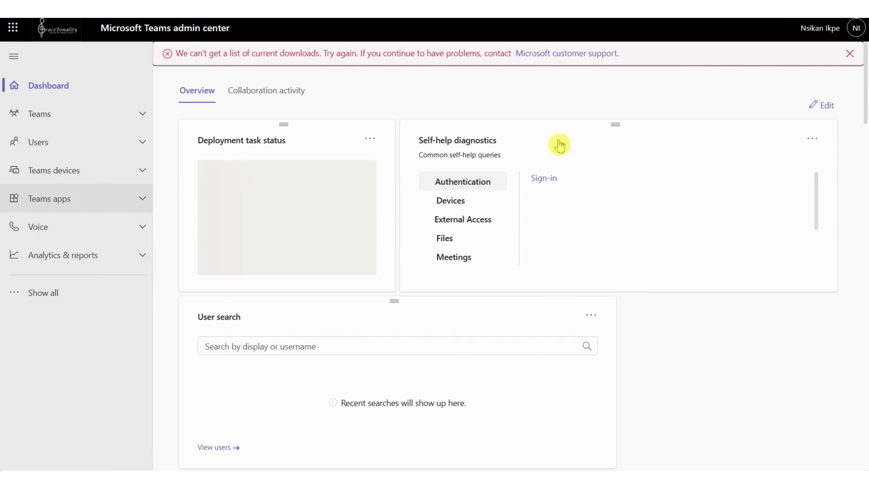
{"action": "left_click", "coordinate": [850, 53]}
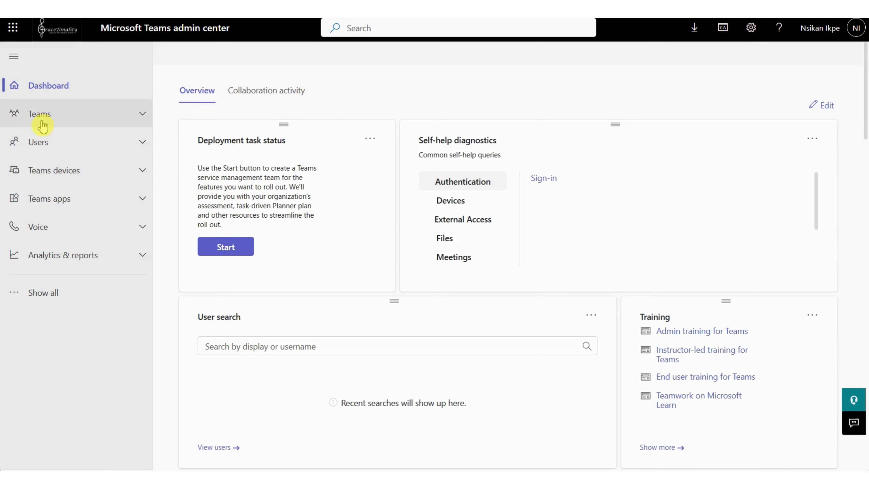
In Manage teams, start a new team named HR Members with the description "All HR team members"
{"action": "left_click", "coordinate": [52, 118]}
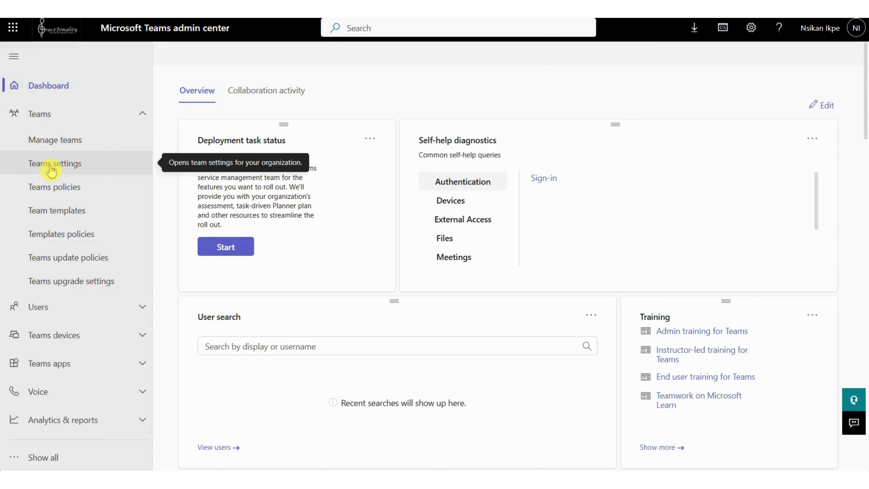
{"action": "left_click", "coordinate": [53, 139]}
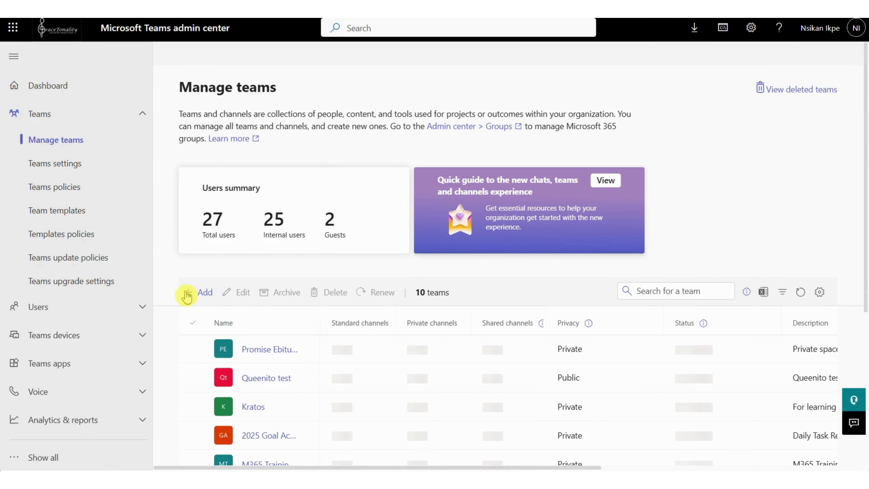
{"action": "left_click", "coordinate": [198, 292]}
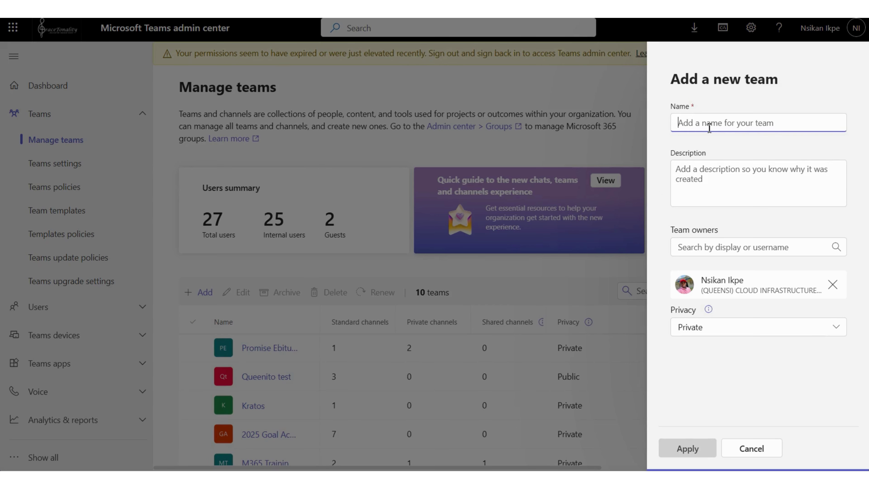
{"action": "type", "text": "HR Members"}
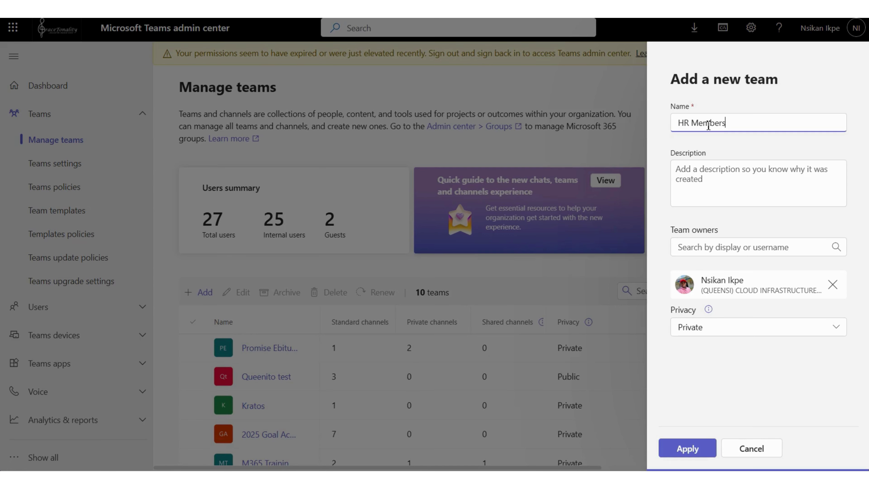
{"action": "left_click", "coordinate": [724, 172]}
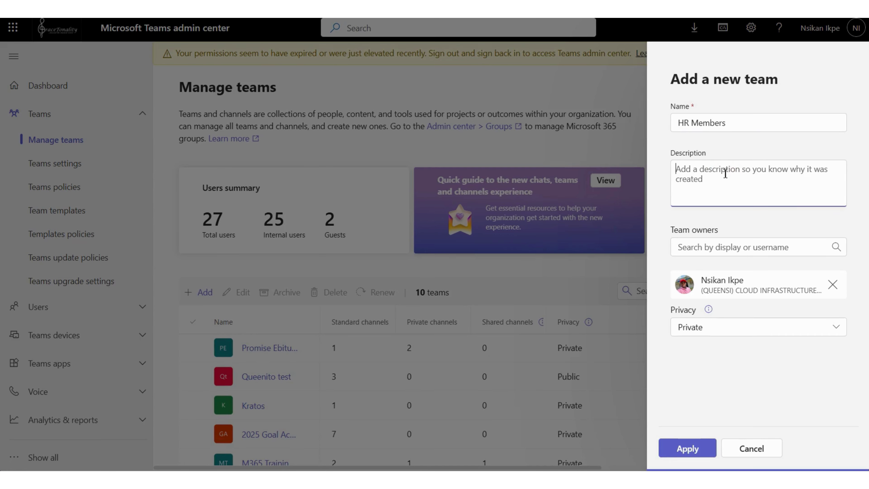
{"action": "type", "text": "All HR team members"}
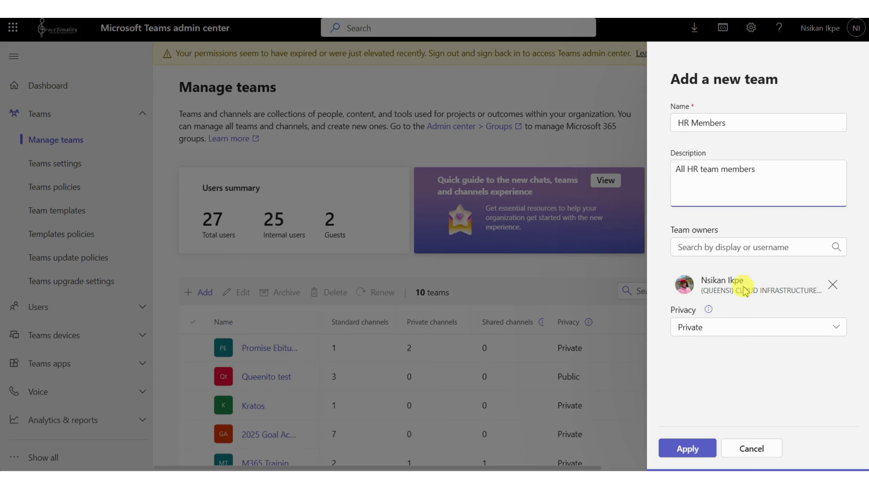
Search for the owner by name, keep the privacy as Private, and create the HR Members team
{"action": "left_click", "coordinate": [749, 247]}
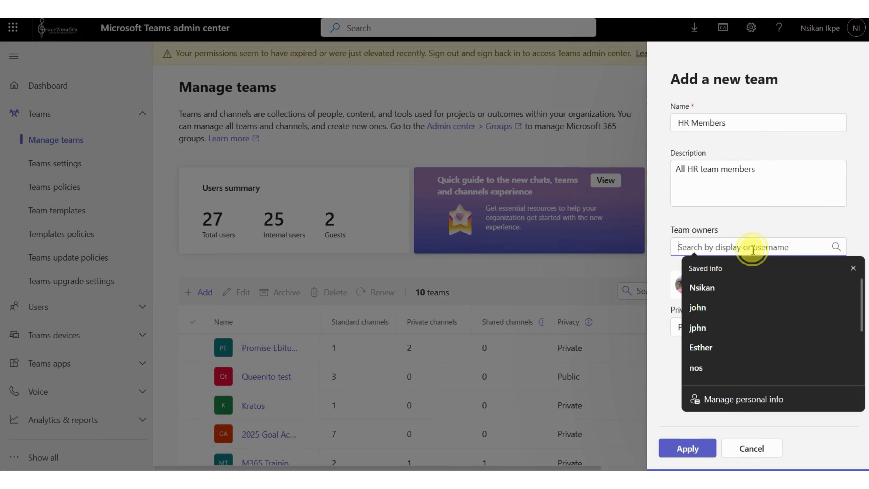
{"action": "type", "text": "nsikan"}
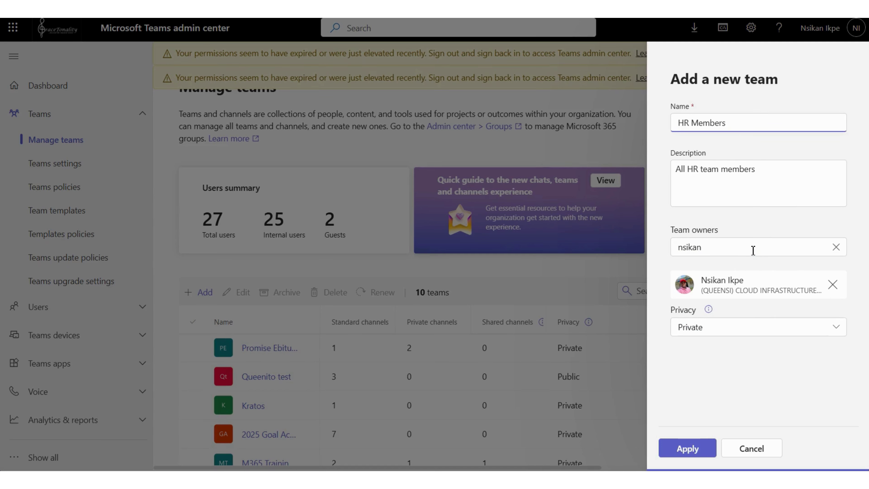
{"action": "left_click", "coordinate": [708, 330]}
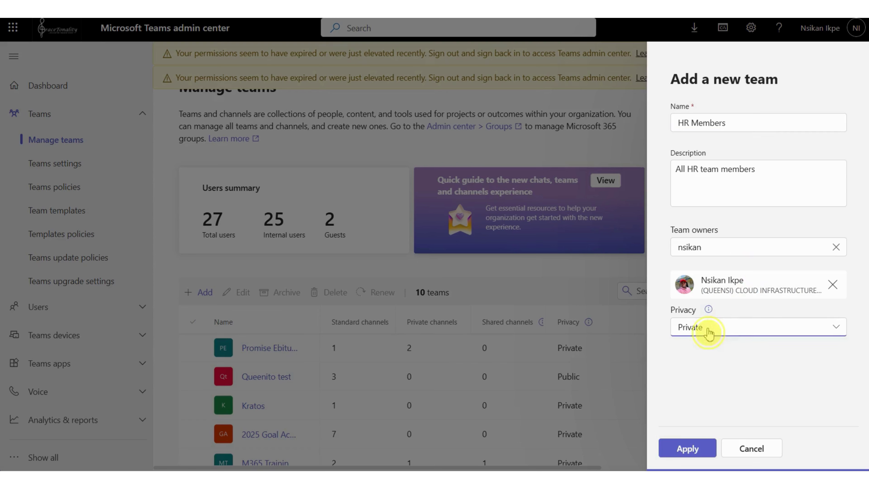
{"action": "left_click", "coordinate": [710, 335]}
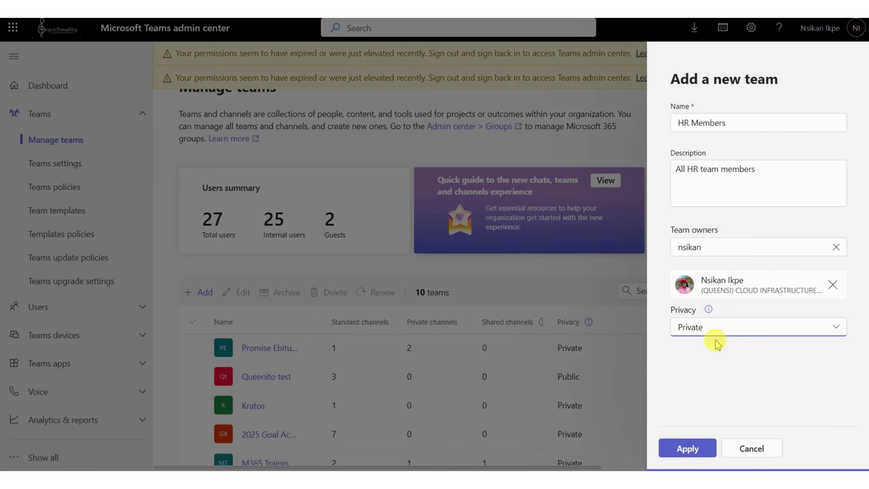
{"action": "left_click", "coordinate": [691, 454]}
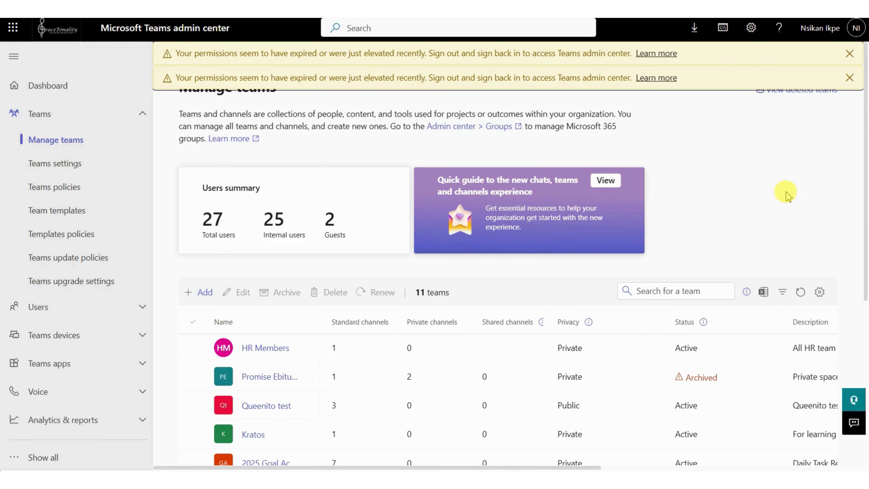
Dismiss both permission warnings on the Manage teams page and briefly check the signed-in account's details
{"action": "left_click", "coordinate": [850, 78]}
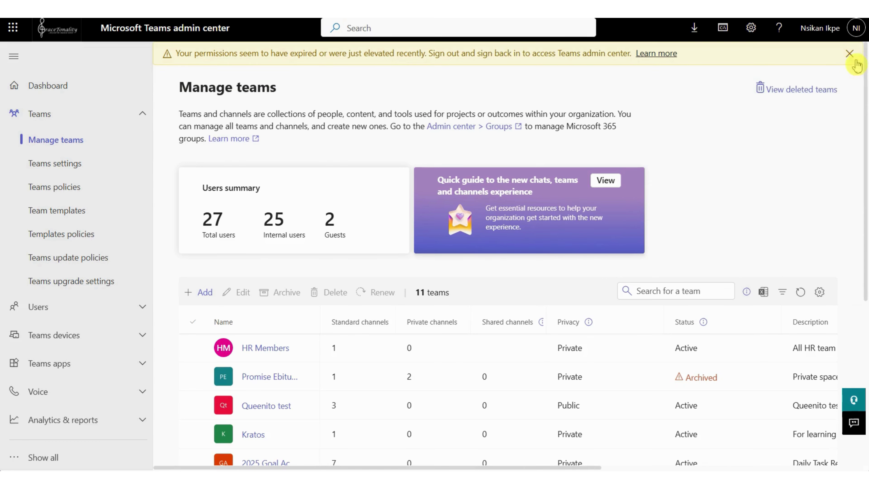
{"action": "left_click", "coordinate": [850, 58]}
{"action": "left_click", "coordinate": [856, 28]}
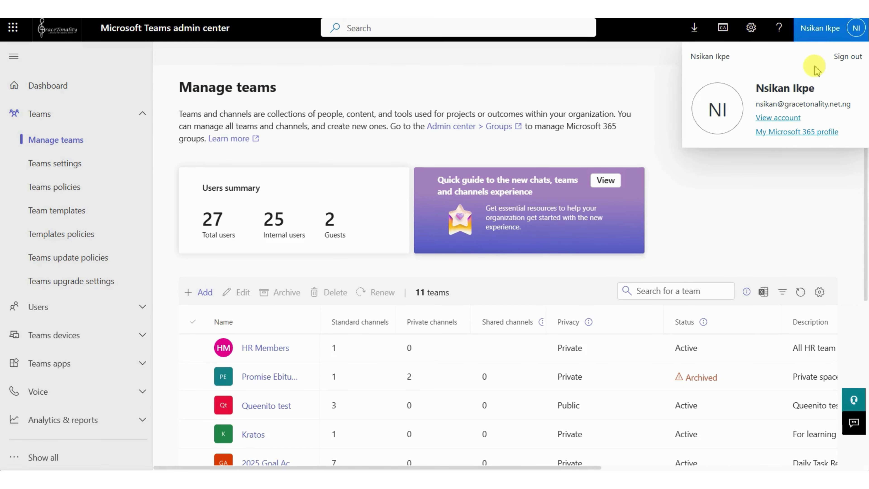
{"action": "left_click", "coordinate": [765, 164]}
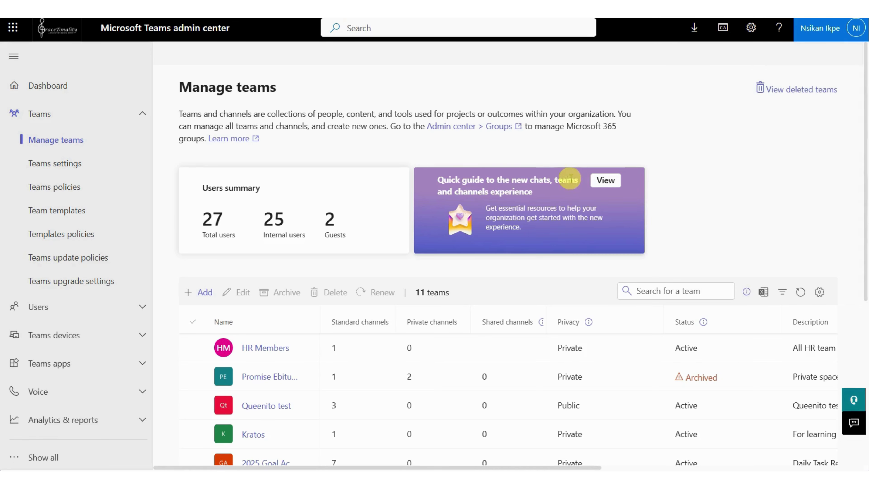
Open the HR Members team, add a member found by display name, and dismiss the notification banners
{"action": "left_click", "coordinate": [260, 349]}
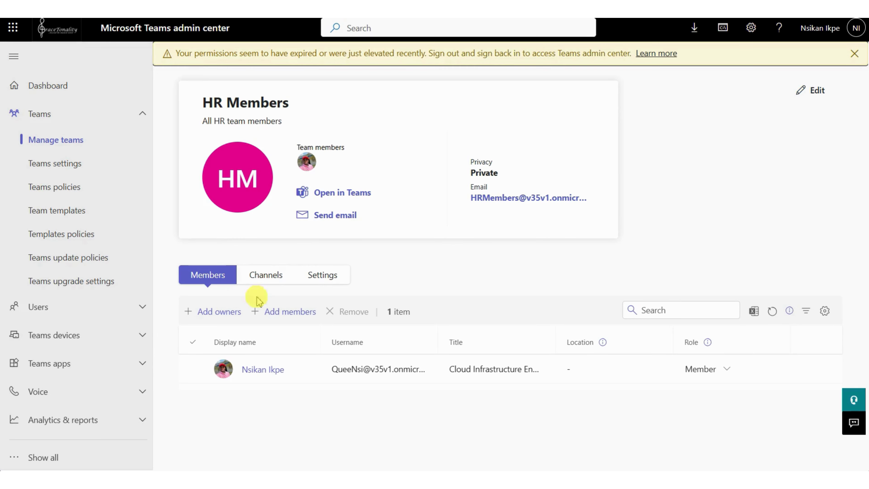
{"action": "left_click", "coordinate": [295, 315]}
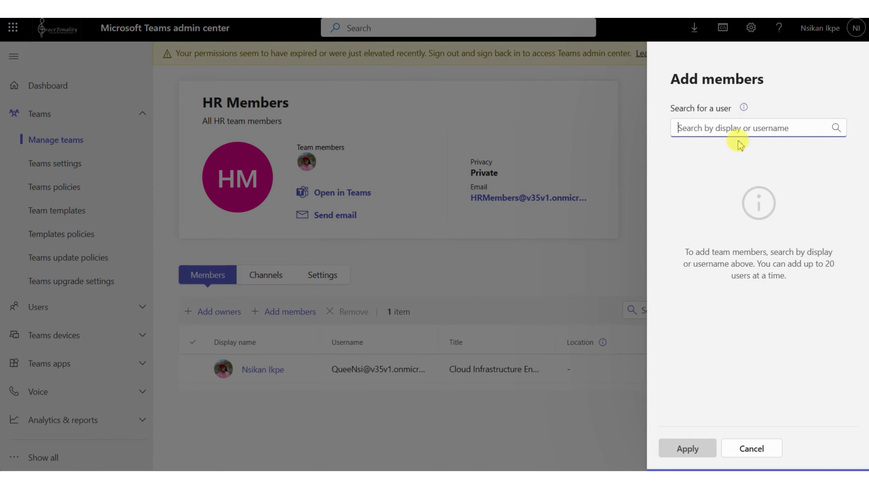
{"action": "left_click", "coordinate": [738, 130]}
{"action": "type", "text": "jo"}
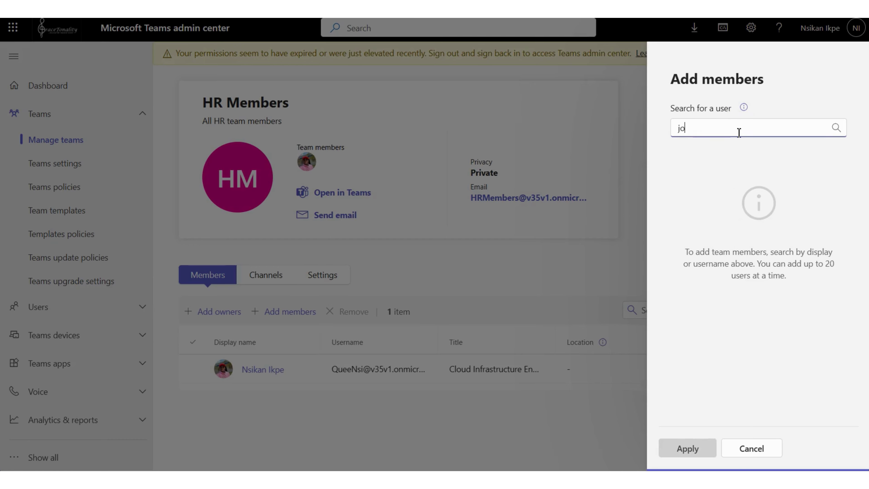
{"action": "type", "text": "hn"}
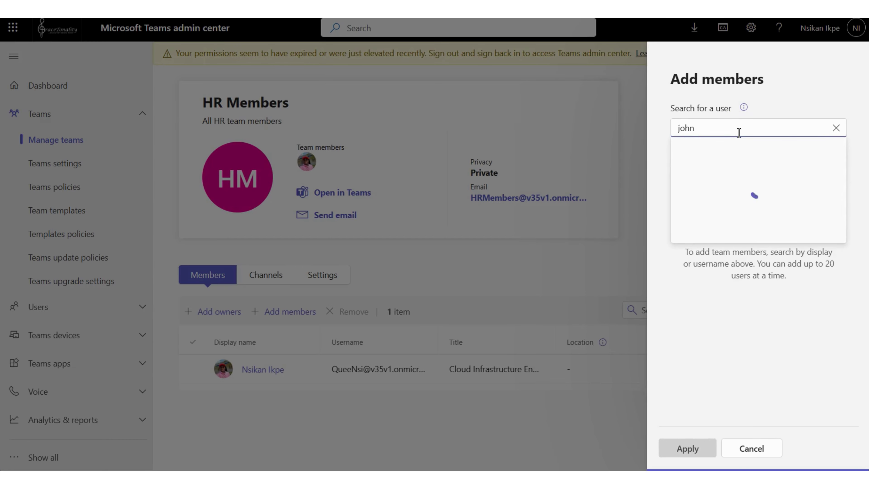
{"action": "left_click", "coordinate": [722, 155]}
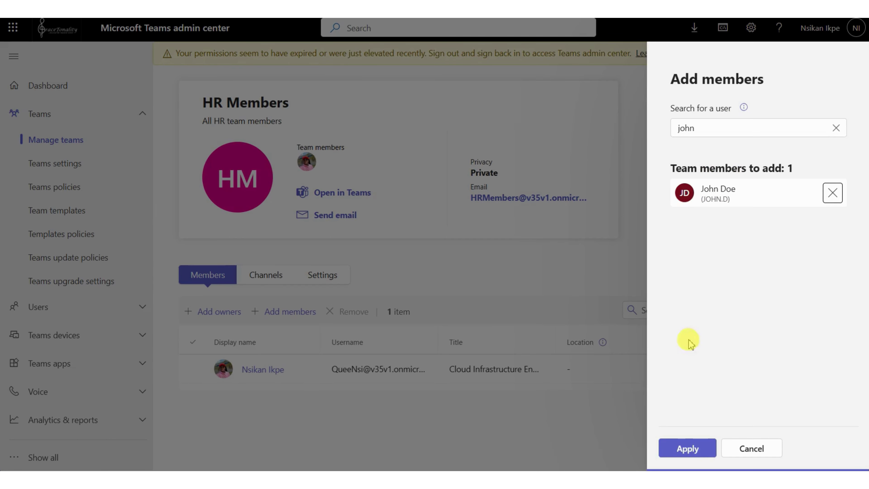
{"action": "left_click", "coordinate": [688, 448]}
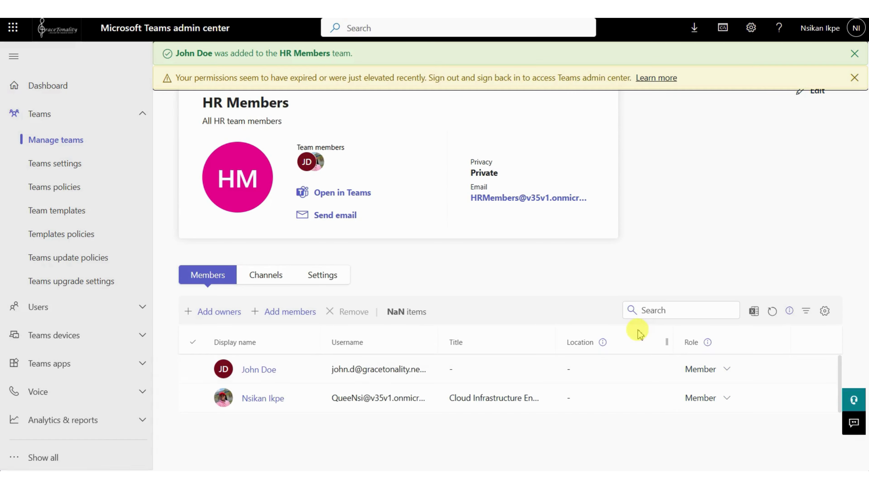
{"action": "left_click", "coordinate": [854, 79]}
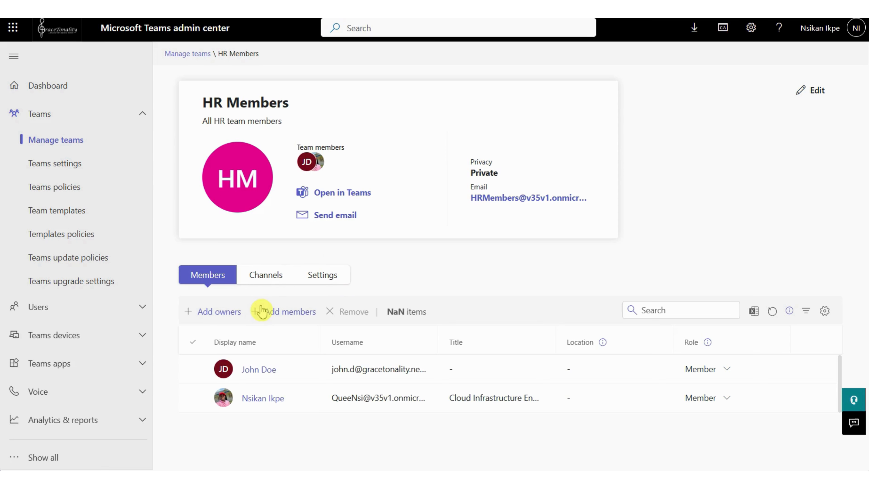
Add a Standard channel named Salary Discussion to the HR Members team and dismiss the notification banners
{"action": "left_click", "coordinate": [266, 276]}
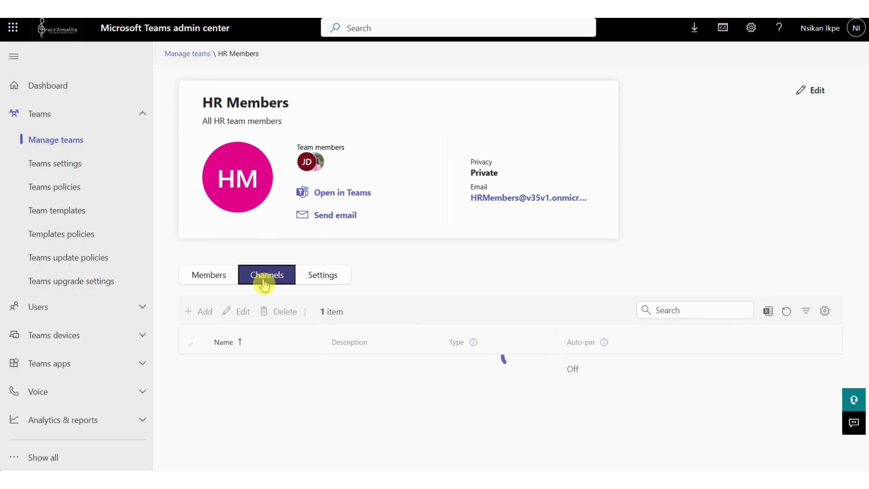
{"action": "left_click", "coordinate": [205, 312]}
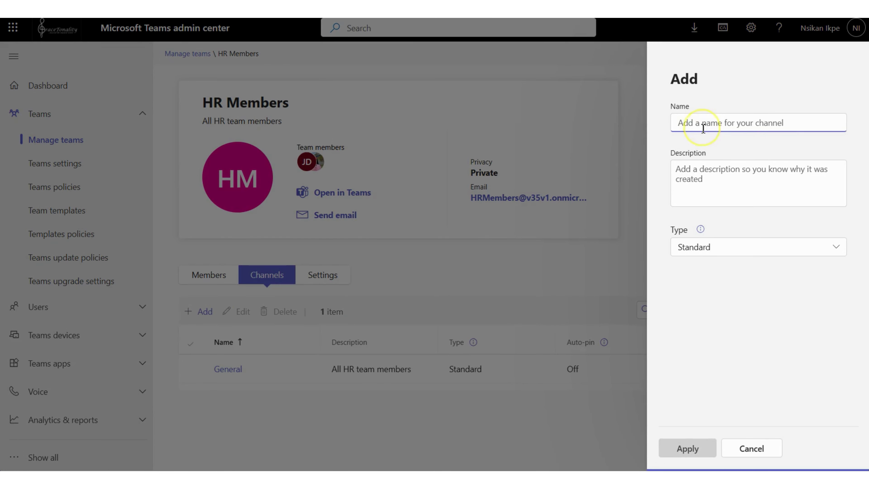
{"action": "type", "text": "Salary Discussion"}
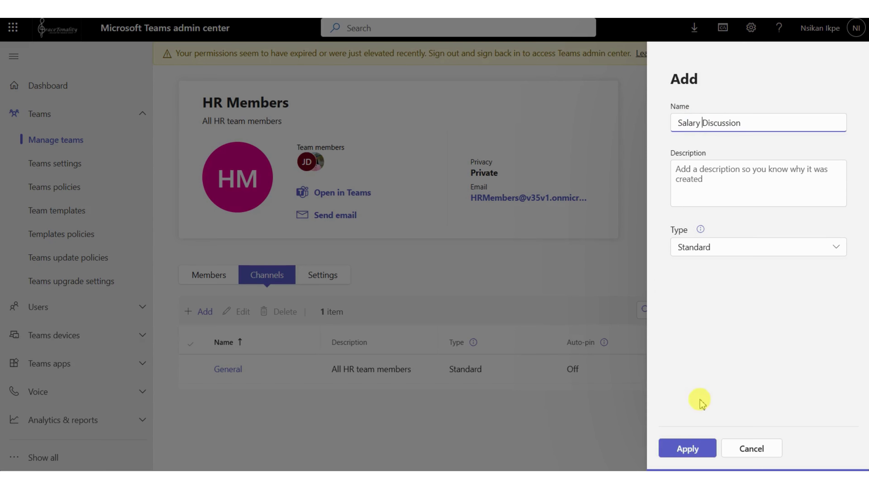
{"action": "left_click", "coordinate": [689, 449]}
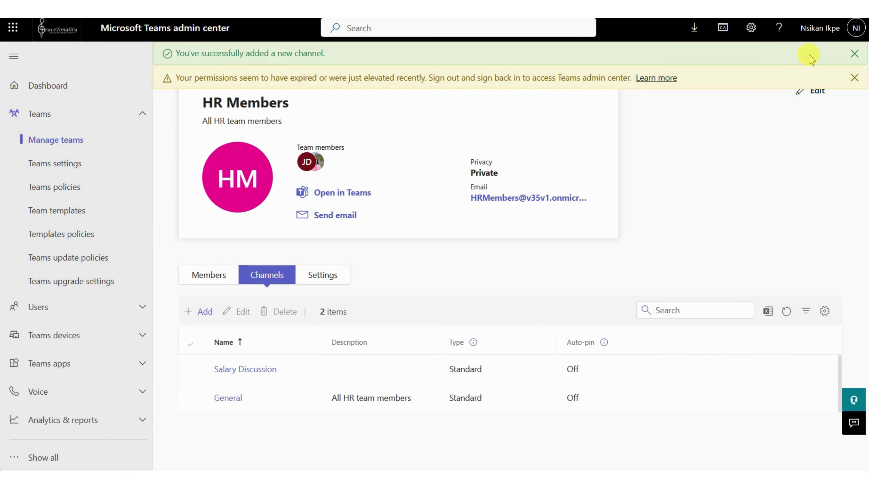
{"action": "left_click", "coordinate": [853, 76]}
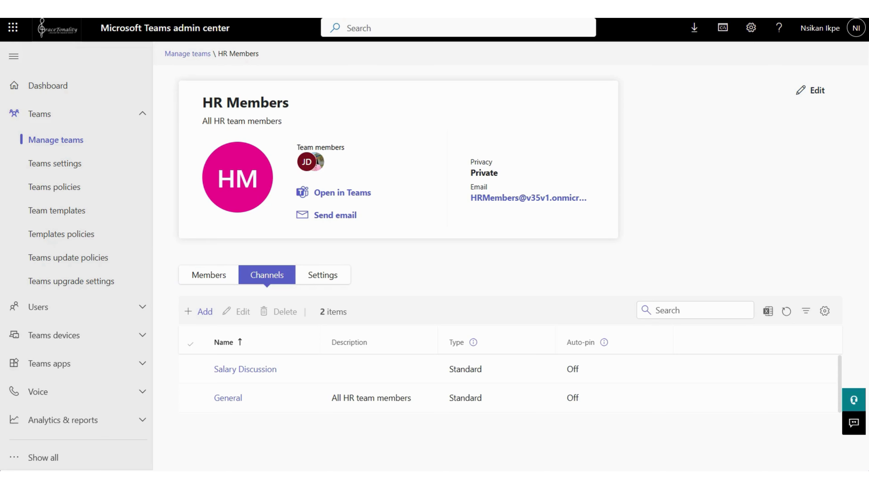
Switch to SharePoint from the Microsoft 365 apps
{"action": "left_click", "coordinate": [13, 27]}
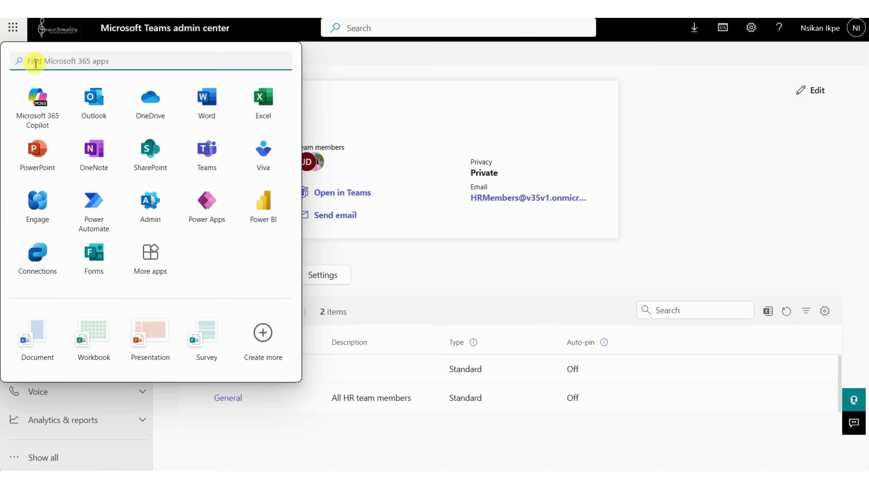
{"action": "left_click", "coordinate": [158, 152]}
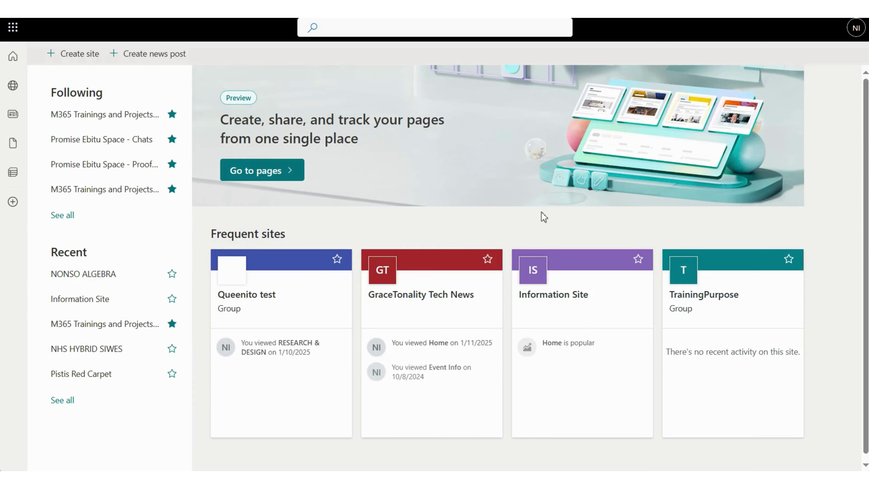
Open the followed Demo Crisis Mgt site and reopen its home page from the frequent sites under My Sites
{"action": "left_click", "coordinate": [542, 211]}
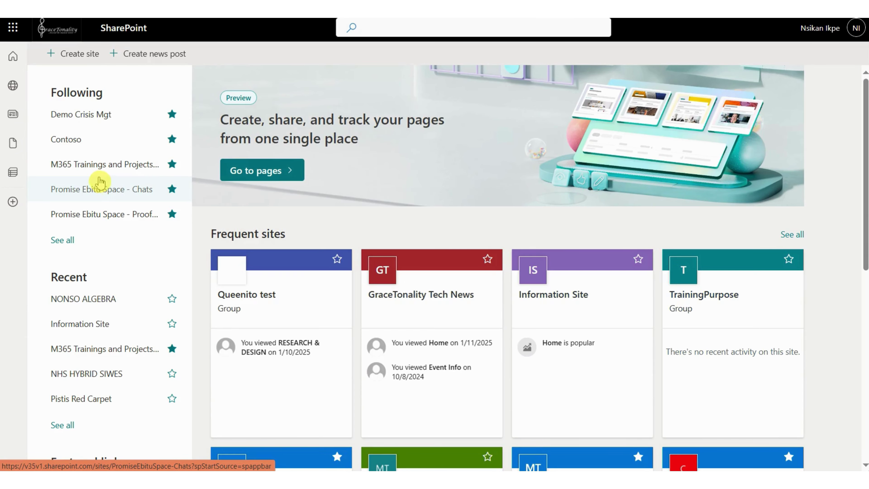
{"action": "left_click", "coordinate": [98, 120]}
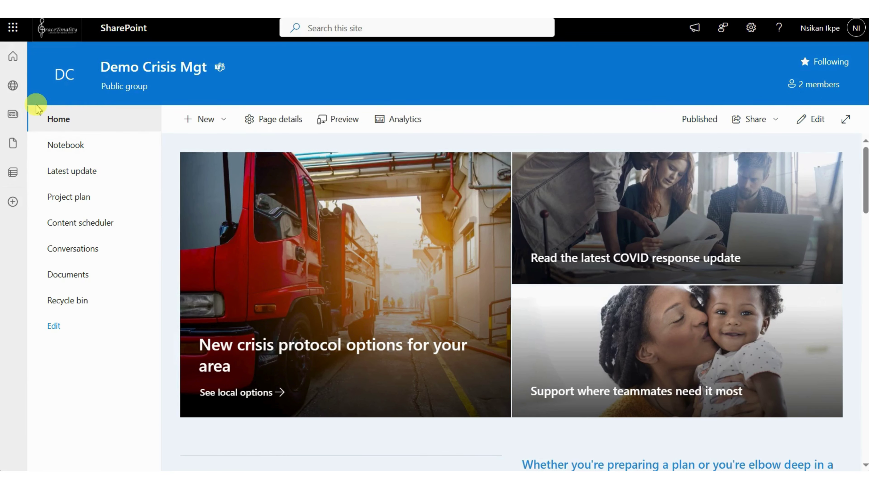
{"action": "left_click", "coordinate": [13, 85]}
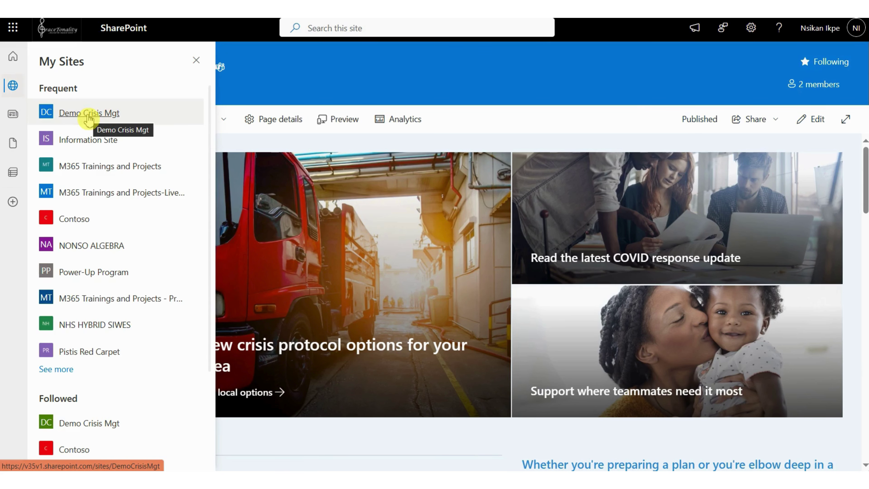
{"action": "left_click", "coordinate": [87, 115]}
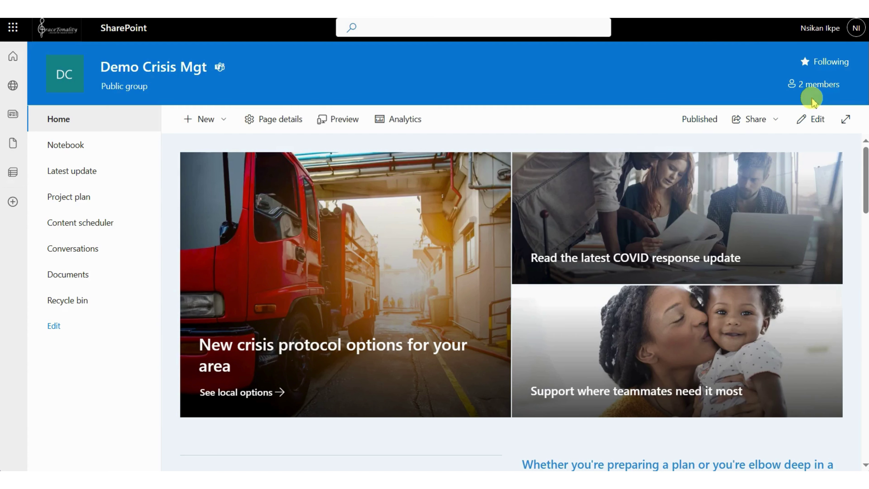
Start sharing the Demo Crisis Mgt home page and add the recipient found by first name
{"action": "left_click", "coordinate": [777, 125]}
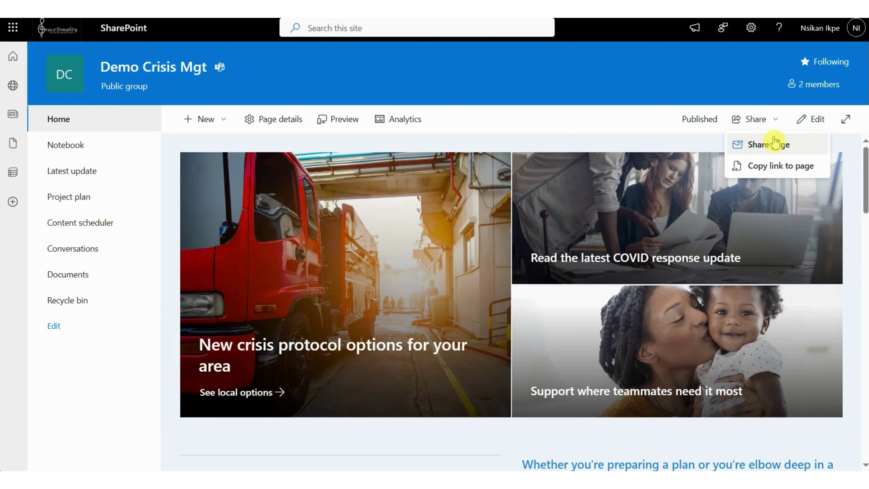
{"action": "left_click", "coordinate": [768, 147]}
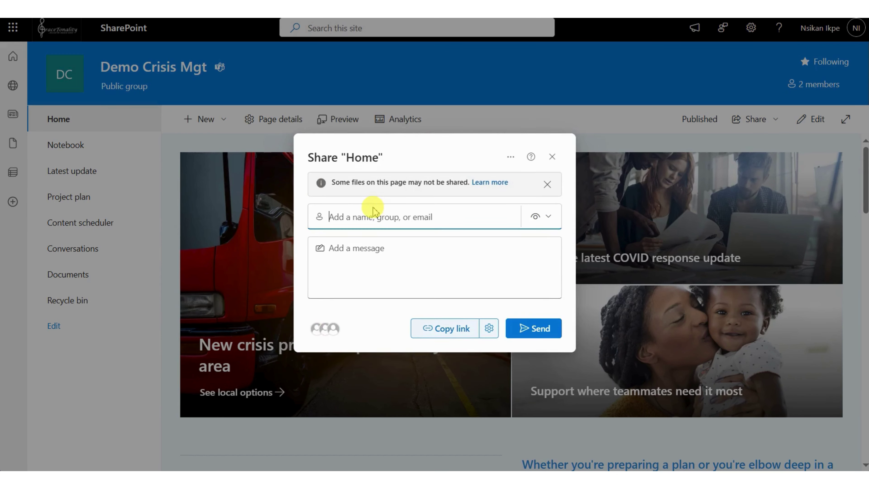
{"action": "left_click", "coordinate": [385, 216]}
{"action": "type", "text": "john"}
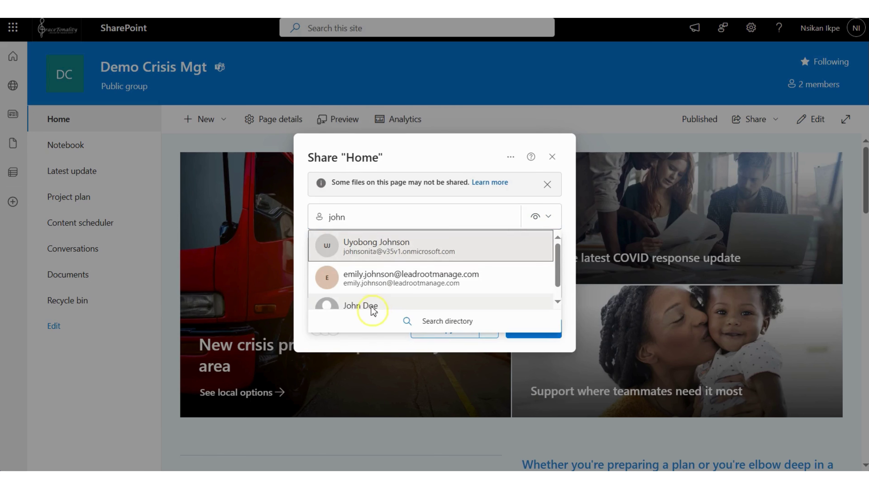
{"action": "left_click", "coordinate": [373, 310]}
Add the message "Hey, we just added you to this site for contributions and collaboration." to the invitation, send it and close the confirmation
{"action": "left_click", "coordinate": [349, 275]}
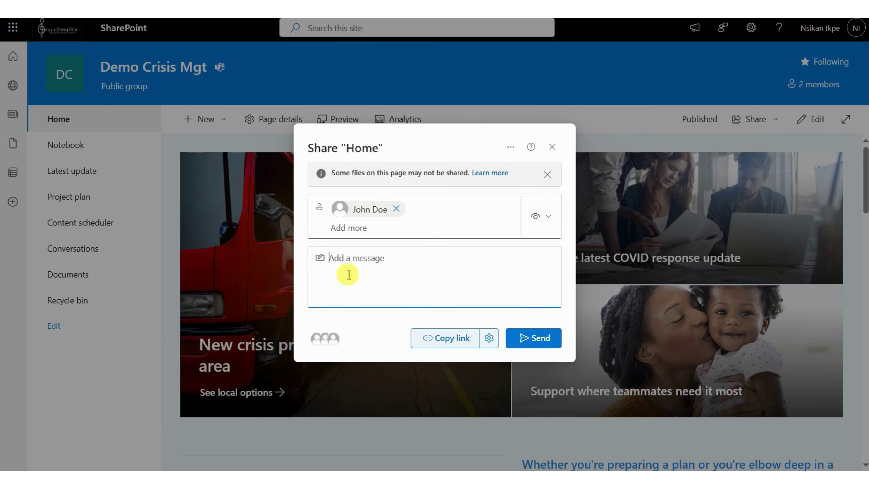
{"action": "type", "text": "He"}
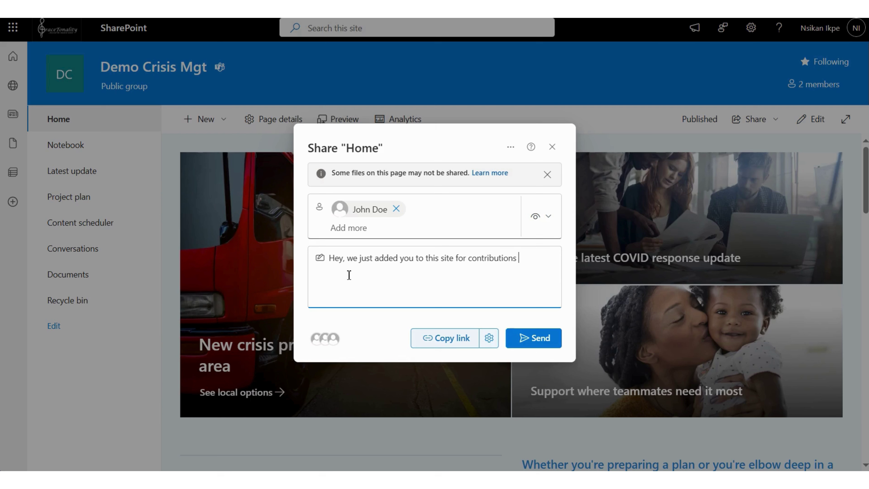
{"action": "type", "text": "laboration."}
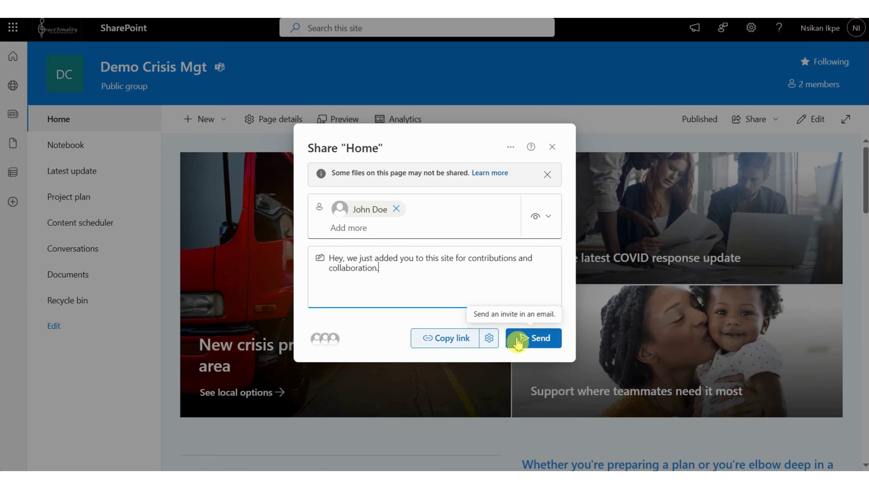
{"action": "left_click", "coordinate": [548, 346]}
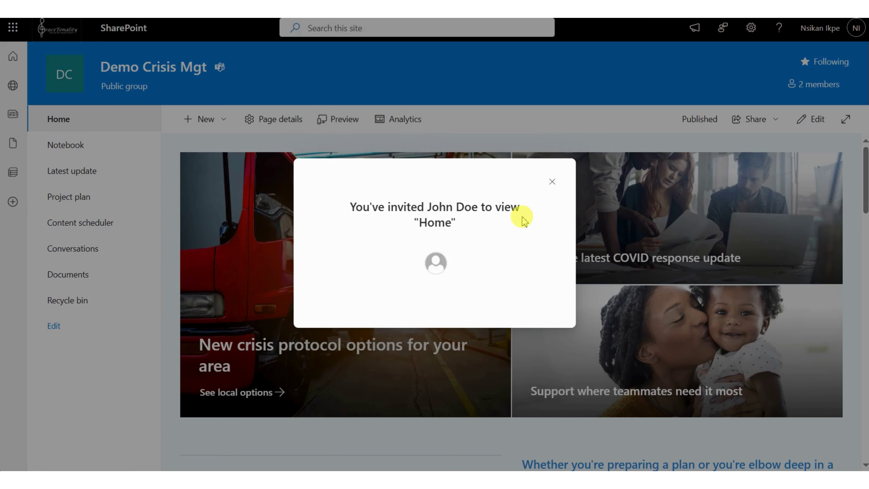
{"action": "left_click", "coordinate": [552, 181]}
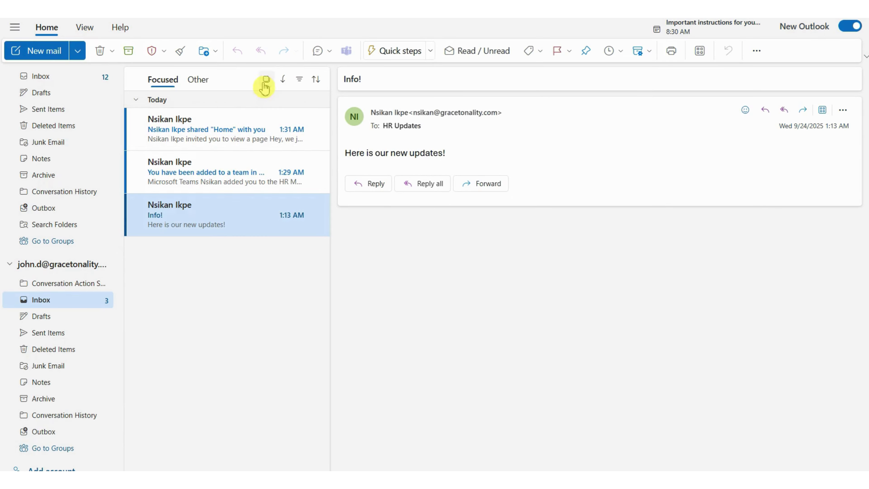
Switch to Outlook and examine the shared-page invitation and the HR Members team notification in the recipient's inbox
{"action": "left_click", "coordinate": [218, 133]}
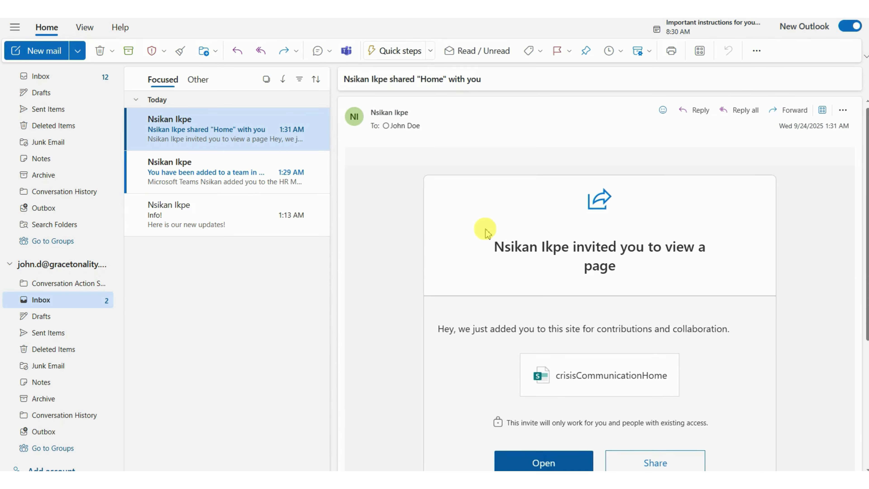
{"action": "scroll", "coordinate": [488, 233], "scroll_direction": "down", "scroll_amount": 3}
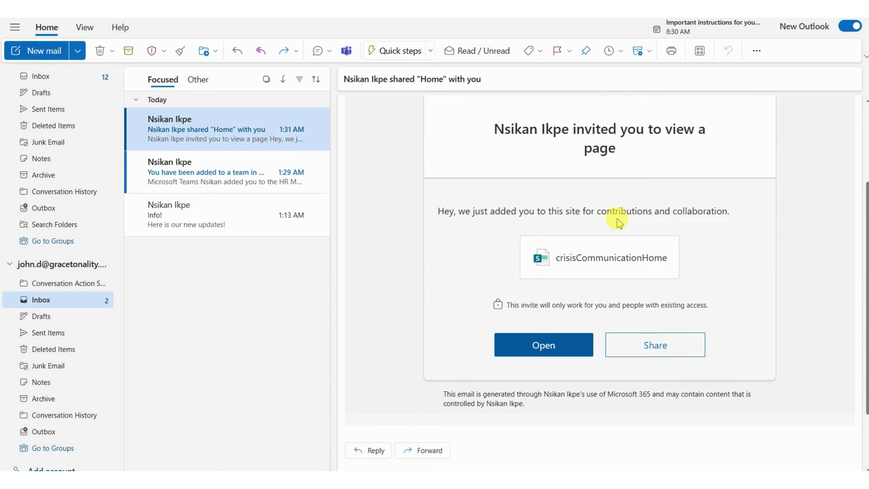
{"action": "left_click", "coordinate": [215, 178]}
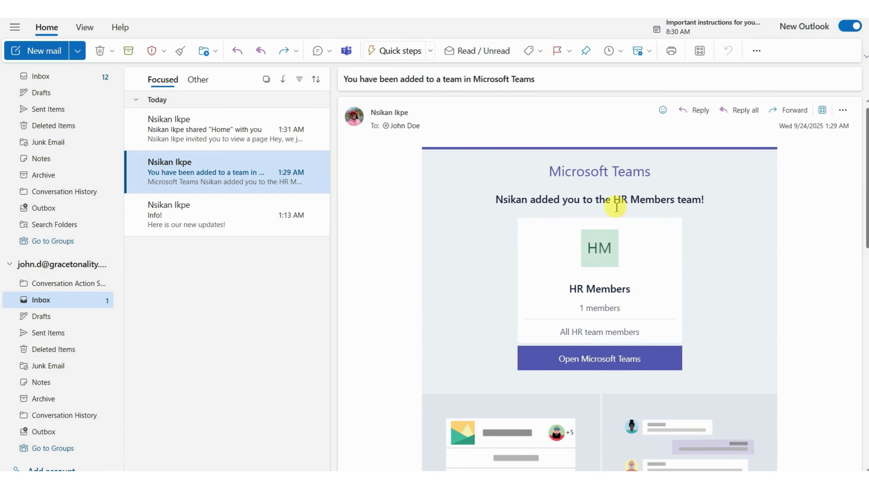
{"action": "scroll", "coordinate": [621, 289], "scroll_direction": "down", "scroll_amount": 3}
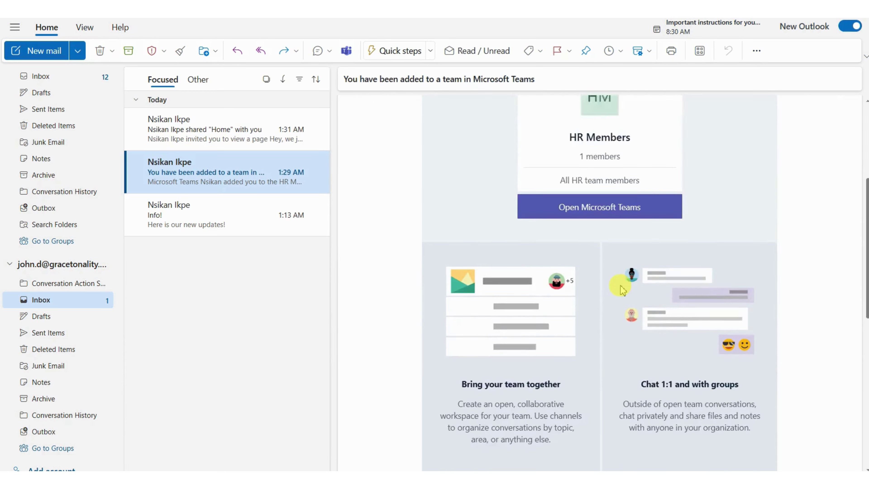
{"action": "scroll", "coordinate": [621, 289], "scroll_direction": "up", "scroll_amount": 3}
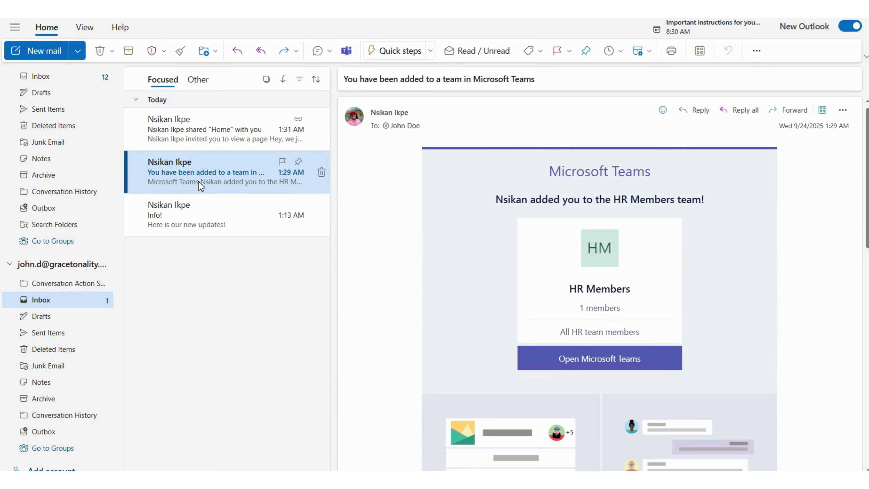
{"action": "left_click", "coordinate": [205, 164]}
{"action": "left_click", "coordinate": [209, 142]}
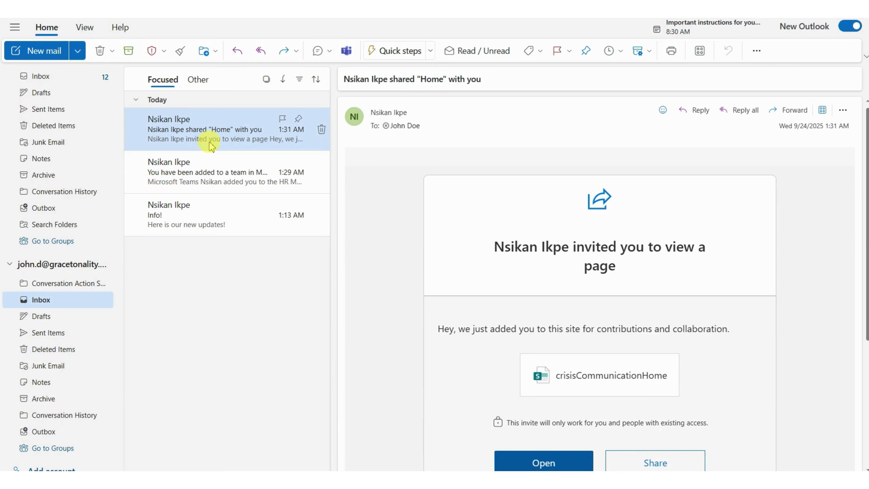